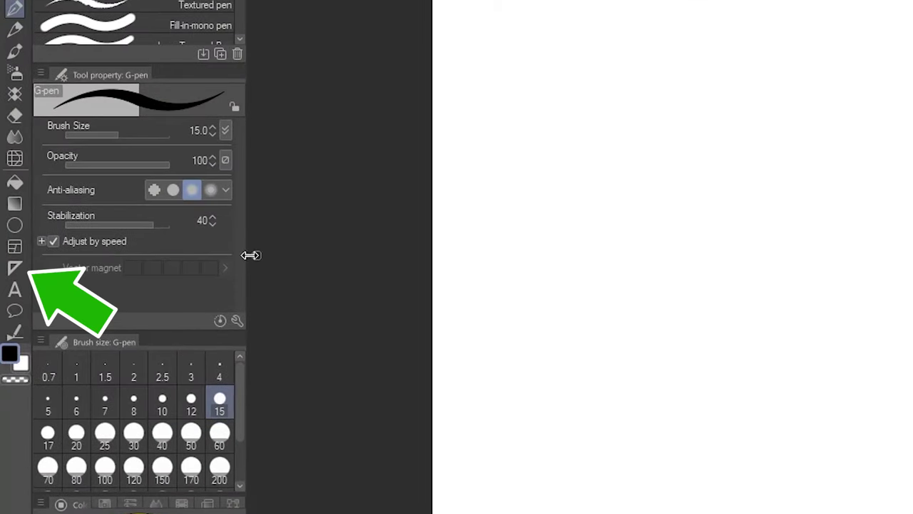
Switch from the G-pen to the Ruler tool, making the Linear ruler sub tool active
left_click(13, 269)
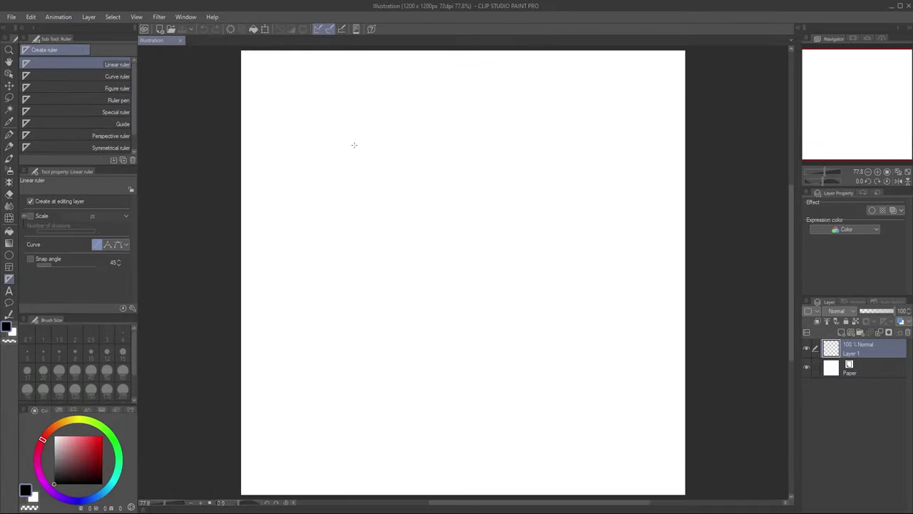
Drag a diagonal linear ruler from the upper left toward the canvas centre
left_click_drag(354, 145, 527, 372)
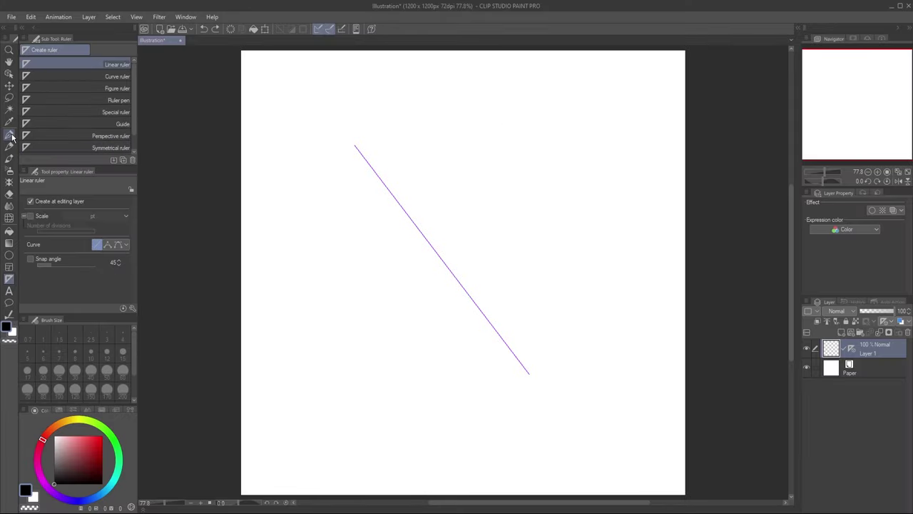
With the G-pen, ink a line snapped along the ruler and a free curve, then delete both
left_click(15, 89)
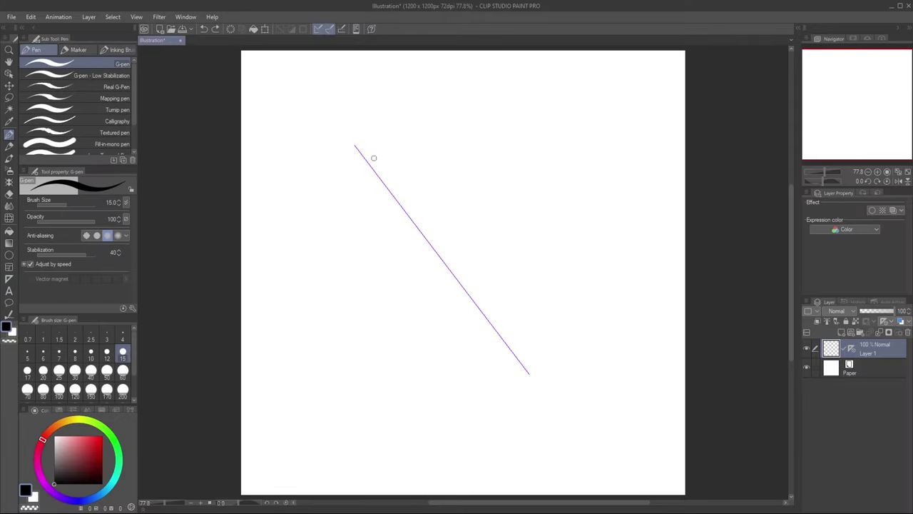
mouse_move(374, 159)
left_mouse_down()
mouse_move(469, 270)
mouse_move(557, 339)
left_mouse_up()
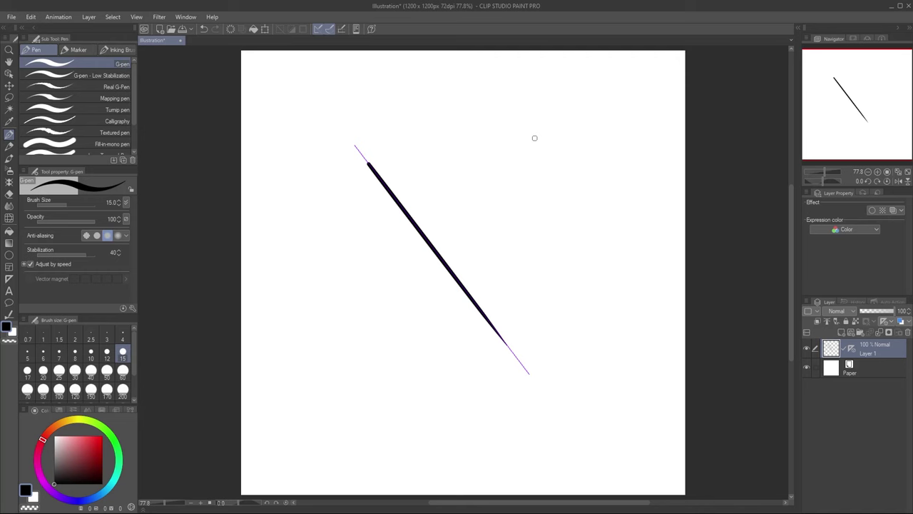
mouse_move(533, 139)
left_mouse_down()
mouse_move(547, 160)
mouse_move(538, 247)
mouse_move(574, 233)
left_mouse_up()
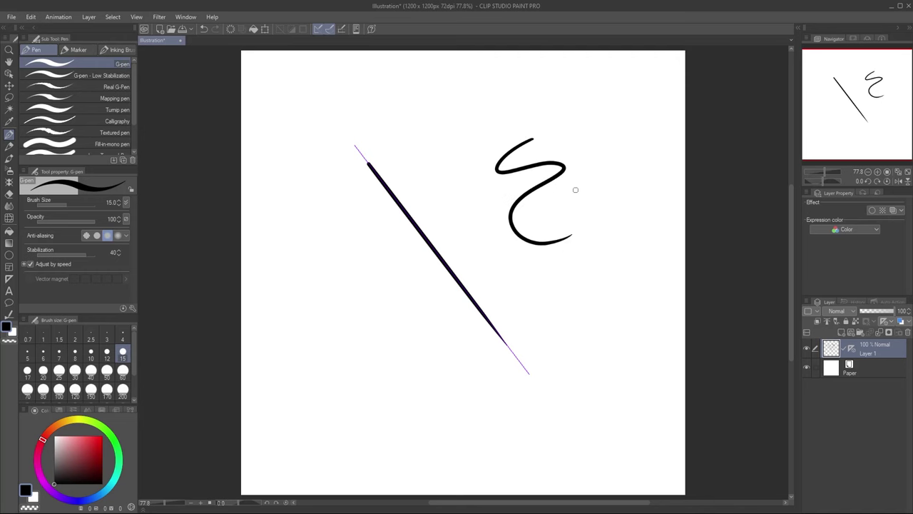
key("Delete")
Draw a freehand question-mark stroke, then view the G-pen's Correction settings in Sub Tool Detail
mouse_move(369, 184)
left_mouse_down()
mouse_move(382, 167)
mouse_move(401, 184)
mouse_move(376, 235)
mouse_move(386, 232)
left_mouse_up()
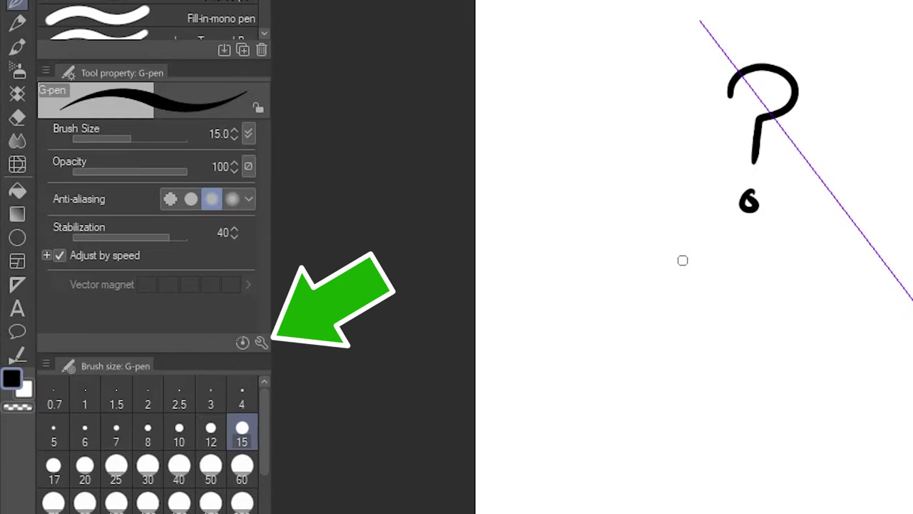
left_click(262, 342)
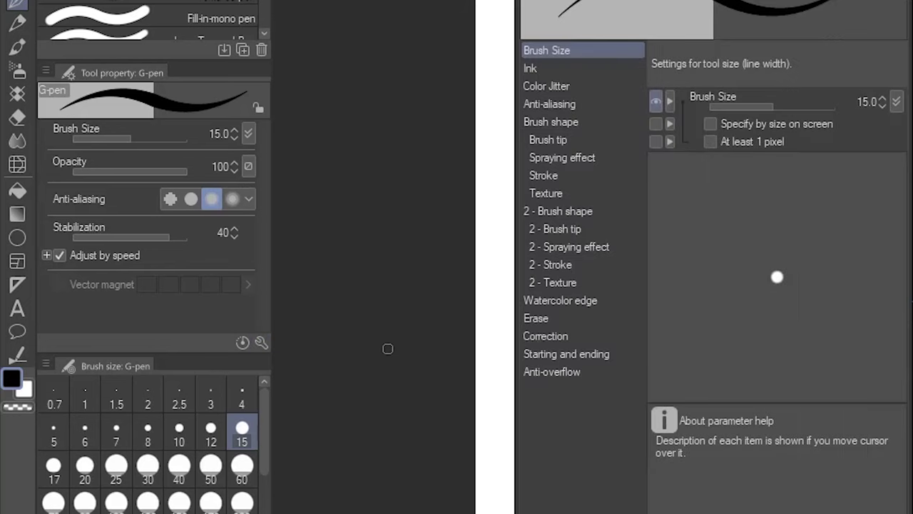
left_click(567, 331)
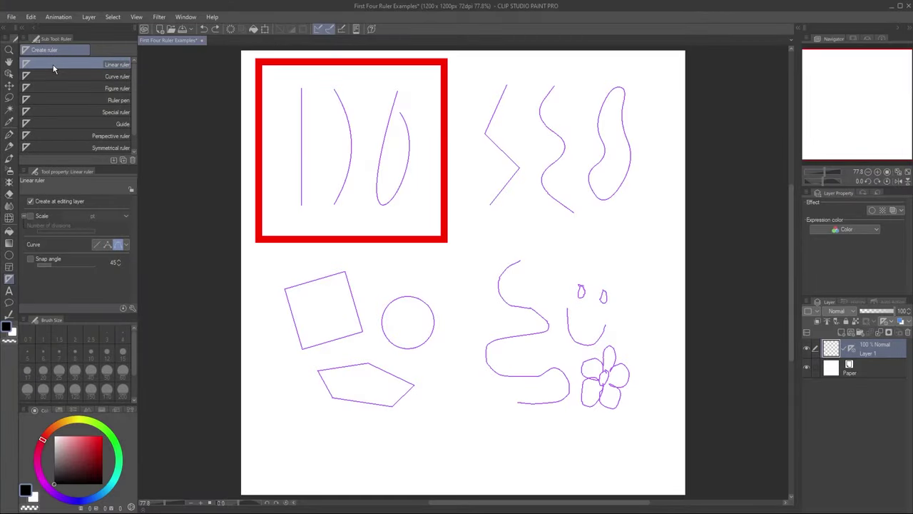
Browse the Curve ruler, Figure ruler and Ruler pen sub tools
left_click(55, 72)
left_click(55, 83)
left_click(55, 99)
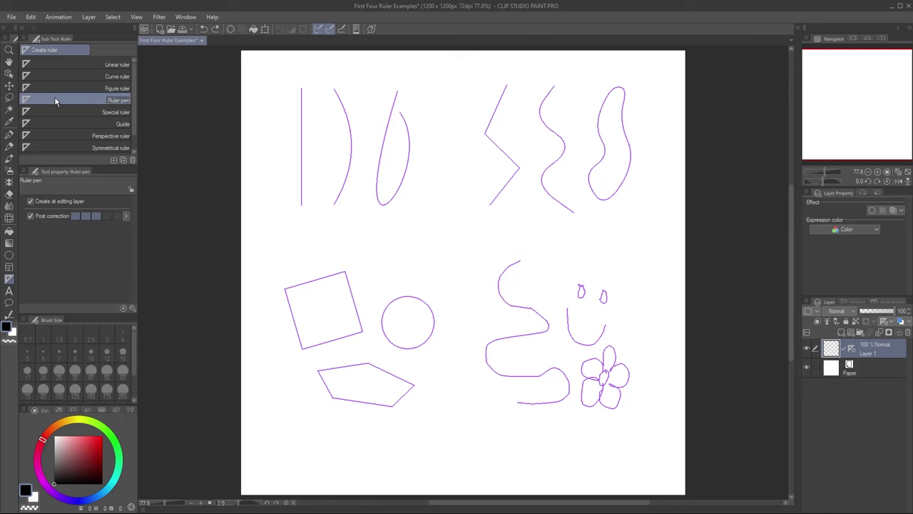
With the pen (P), ink test strokes along the curved, ellipse and S-curve example rulers
key("p")
mouse_move(350, 118)
left_mouse_down()
mouse_move(362, 165)
mouse_move(358, 200)
left_mouse_up()
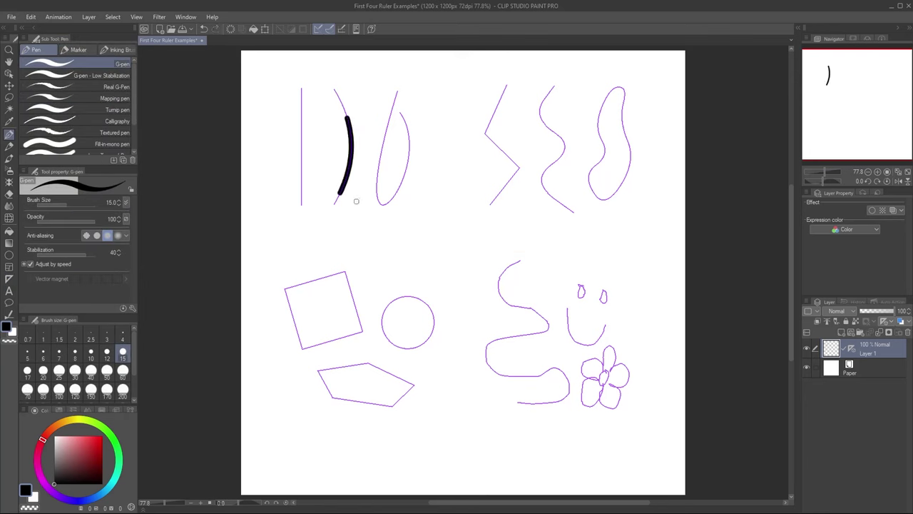
mouse_move(383, 145)
left_mouse_down()
mouse_move(399, 205)
mouse_move(422, 164)
mouse_move(421, 137)
left_mouse_up()
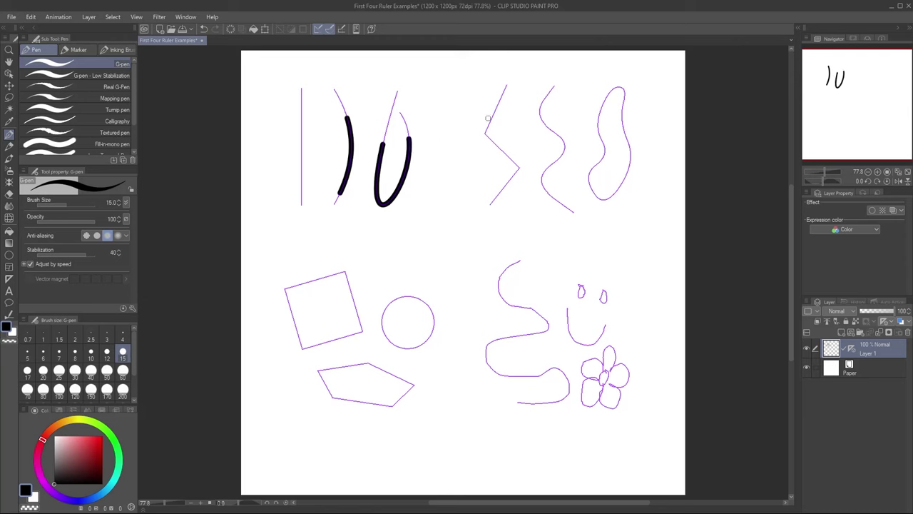
mouse_move(549, 112)
left_mouse_down()
mouse_move(559, 136)
mouse_move(551, 188)
left_mouse_up()
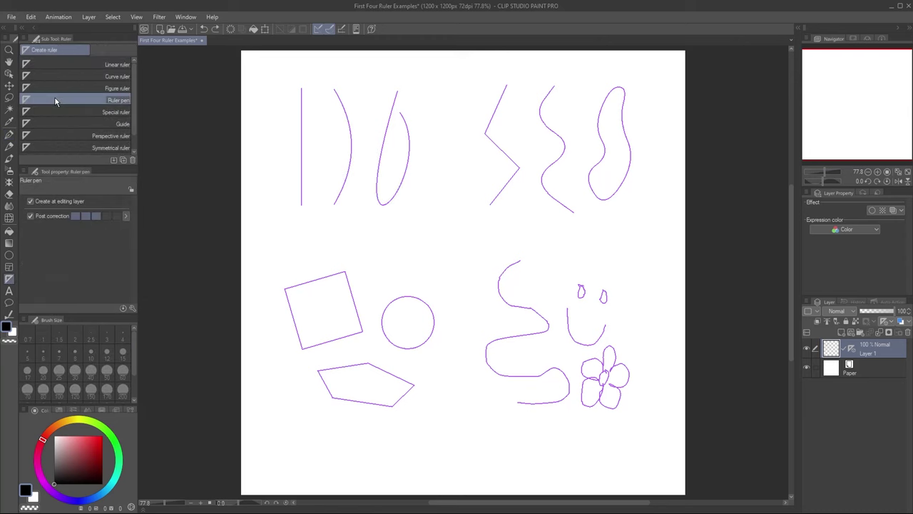
Add a horizontal and a vertical guide through the canvas middle with the Guide sub tool
left_click(84, 123)
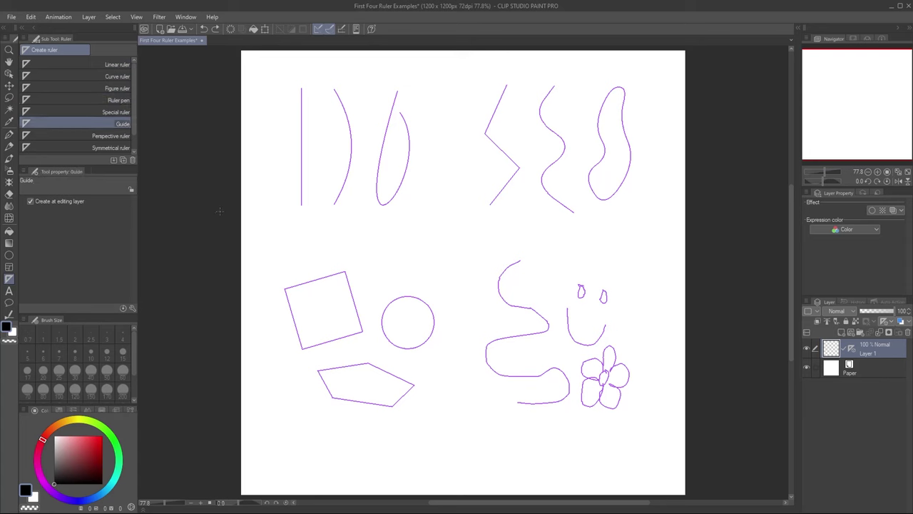
left_click_drag(295, 242, 582, 243)
left_click_drag(455, 94, 468, 409)
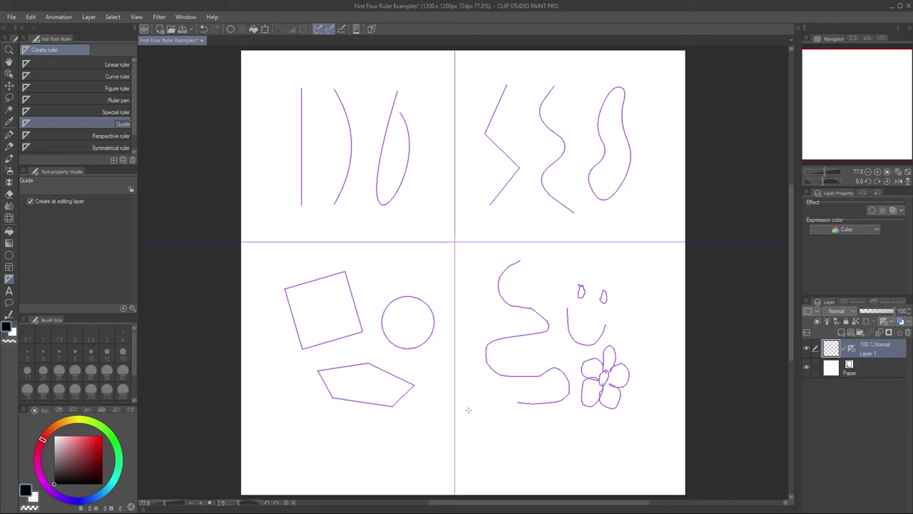
Ink G-pen test lines along the horizontal and vertical guides
left_click(10, 133)
left_click_drag(328, 241, 564, 241)
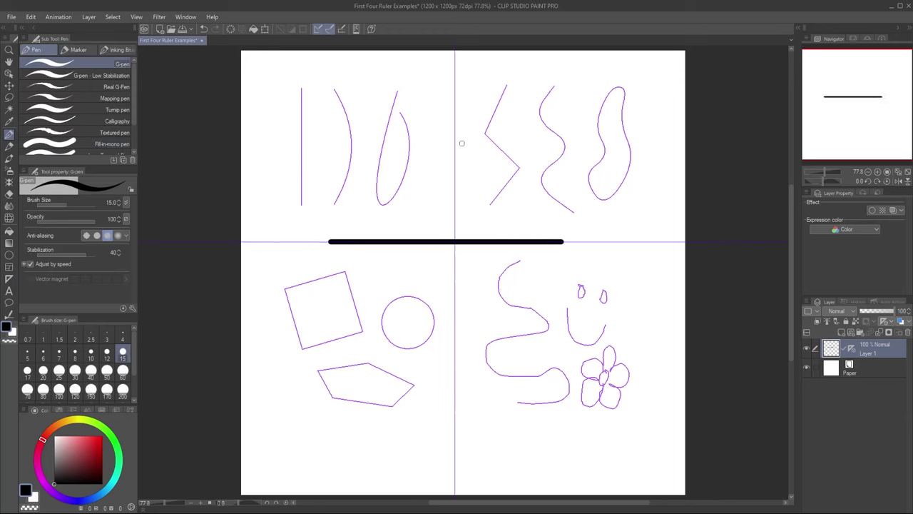
left_click_drag(461, 142, 468, 349)
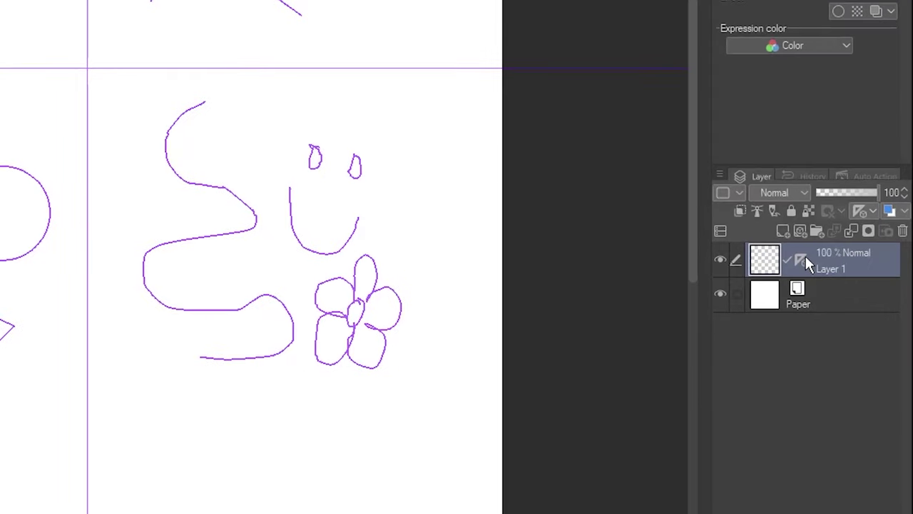
right_click(805, 256)
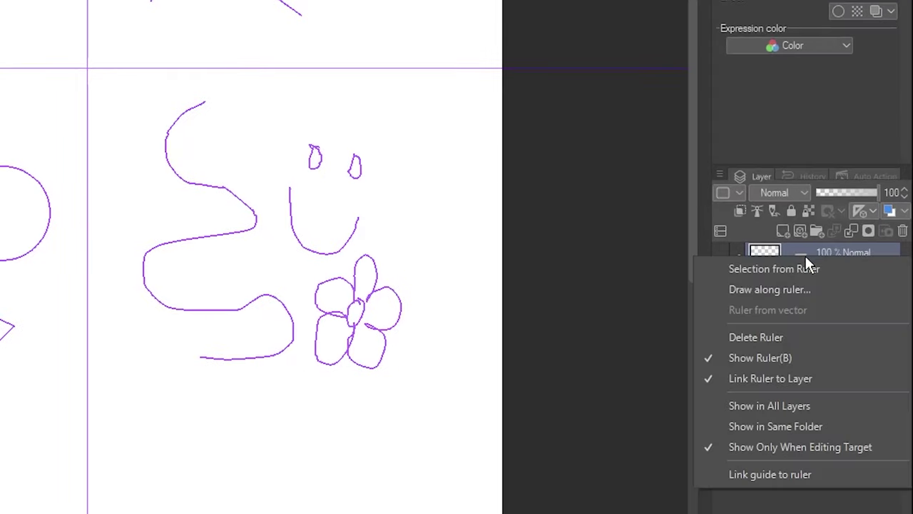
left_click(776, 360)
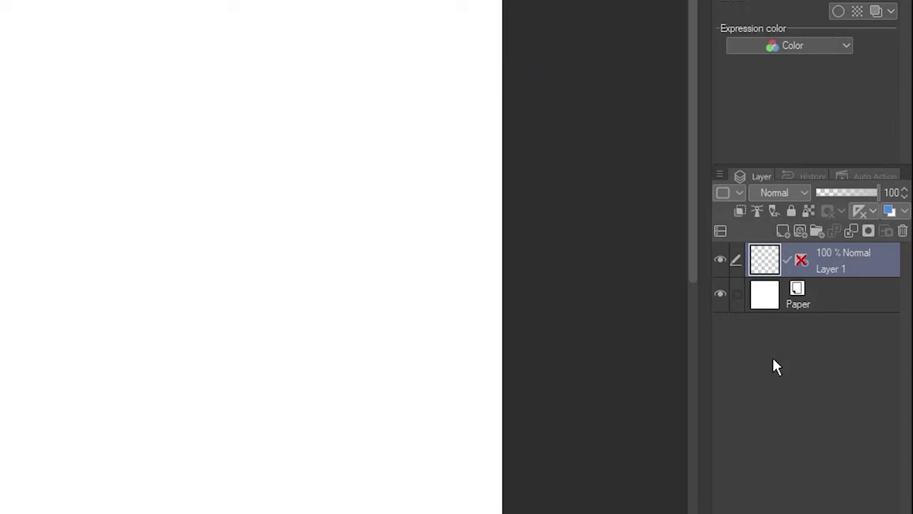
right_click(801, 259)
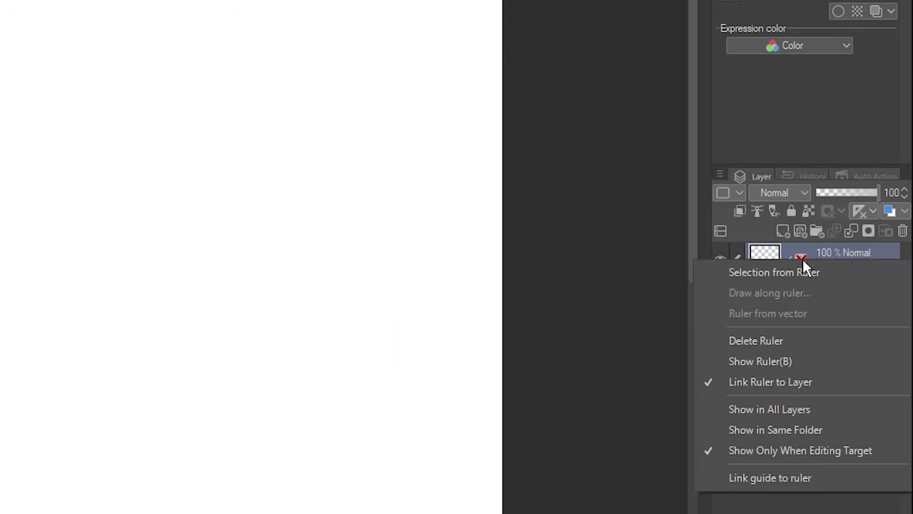
left_click(761, 361)
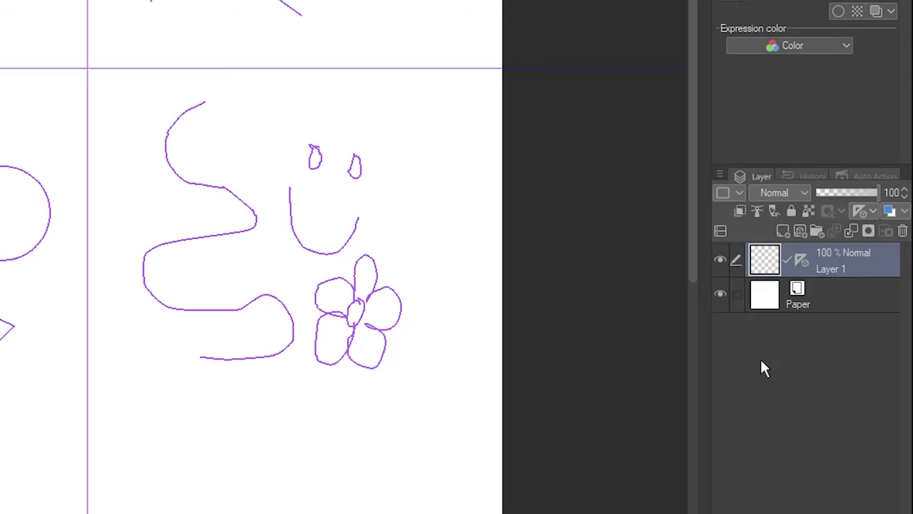
Add Layer 2, set Layer 1's rulers to Show in All Layers, then select Layer 2
left_click(782, 231)
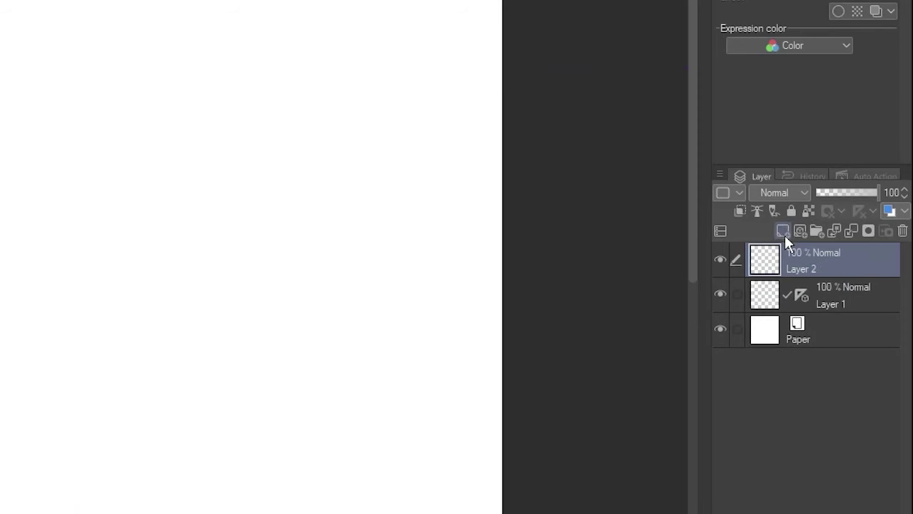
left_click(831, 302)
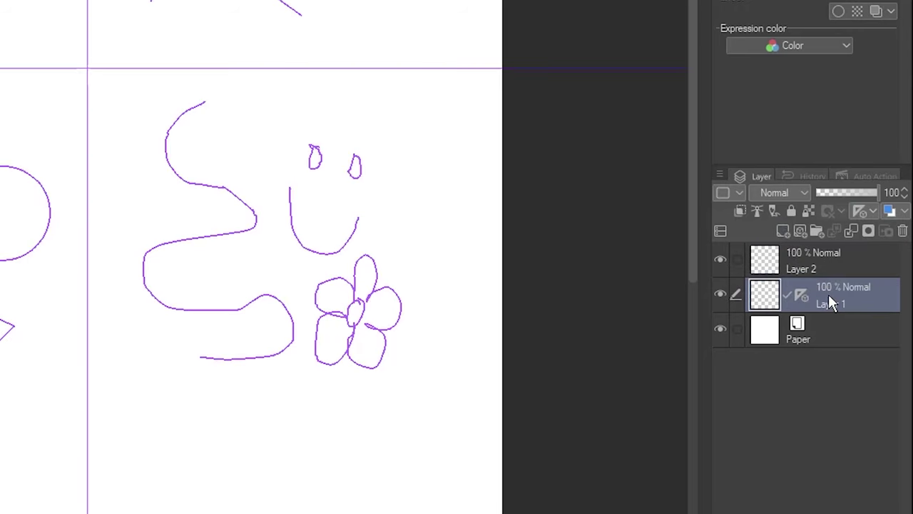
right_click(802, 291)
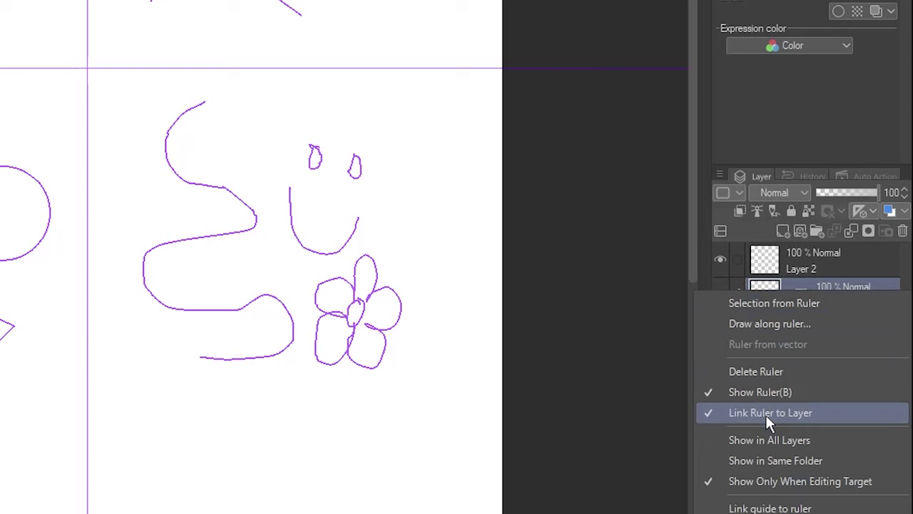
left_click(771, 437)
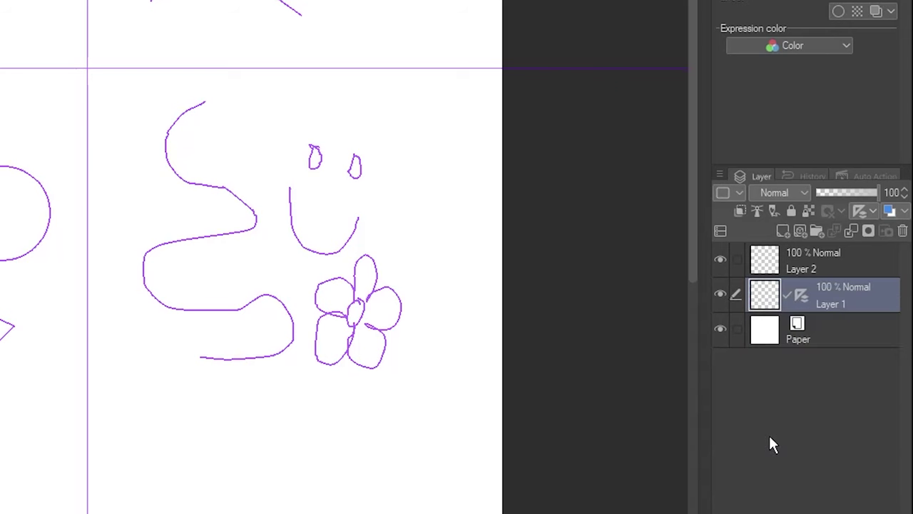
left_click(804, 266)
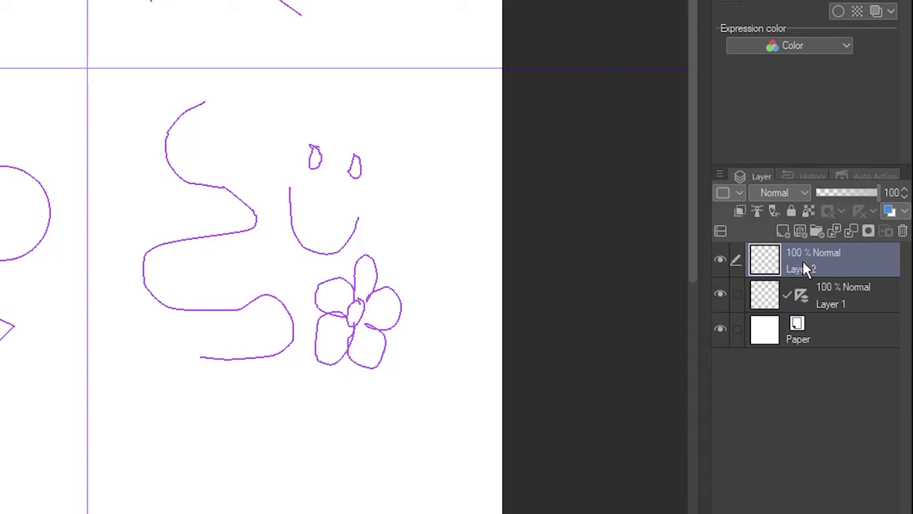
right_click(799, 293)
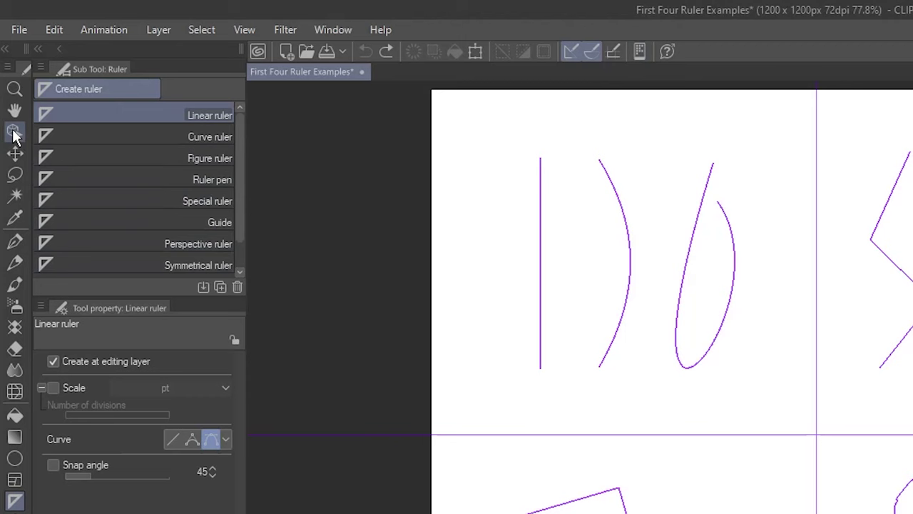
With the Object tool, raise the zigzag ruler's left bend and nudge its lower-right point rightward
left_click(14, 133)
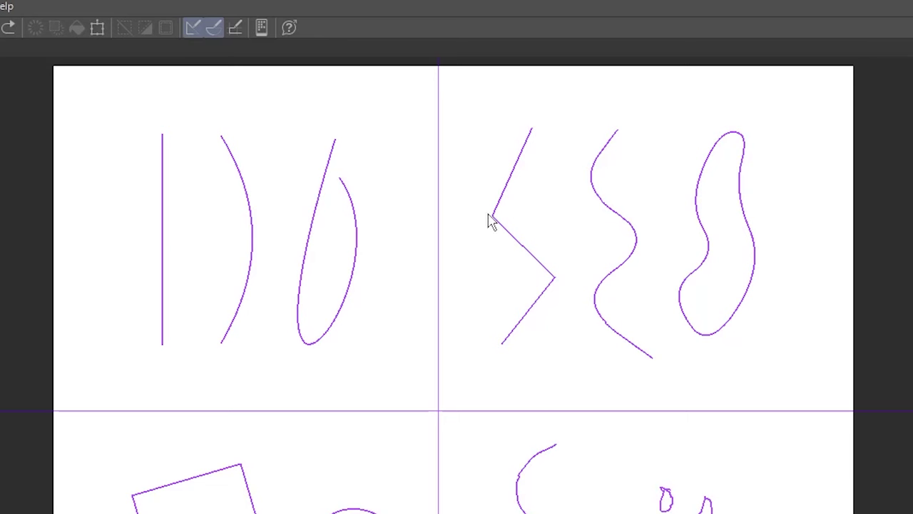
left_click(541, 239)
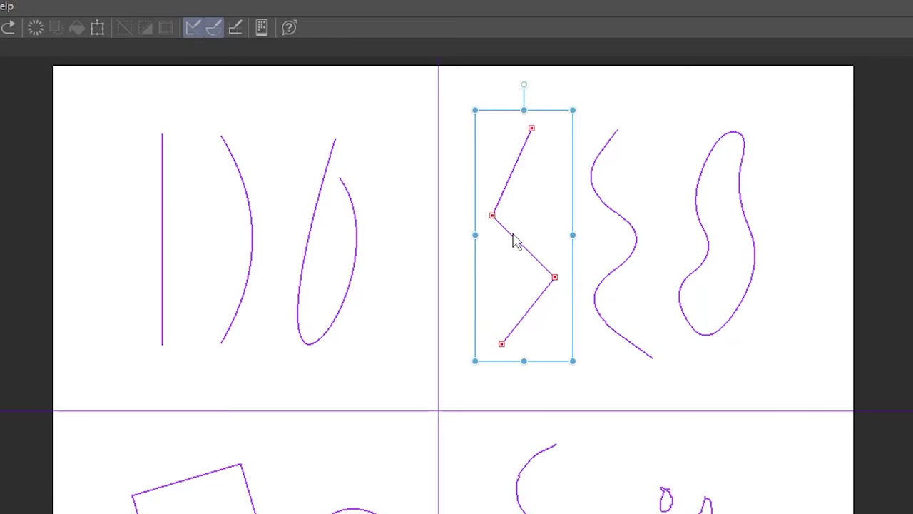
mouse_move(517, 242)
left_mouse_down()
mouse_move(500, 228)
mouse_move(517, 241)
left_mouse_up()
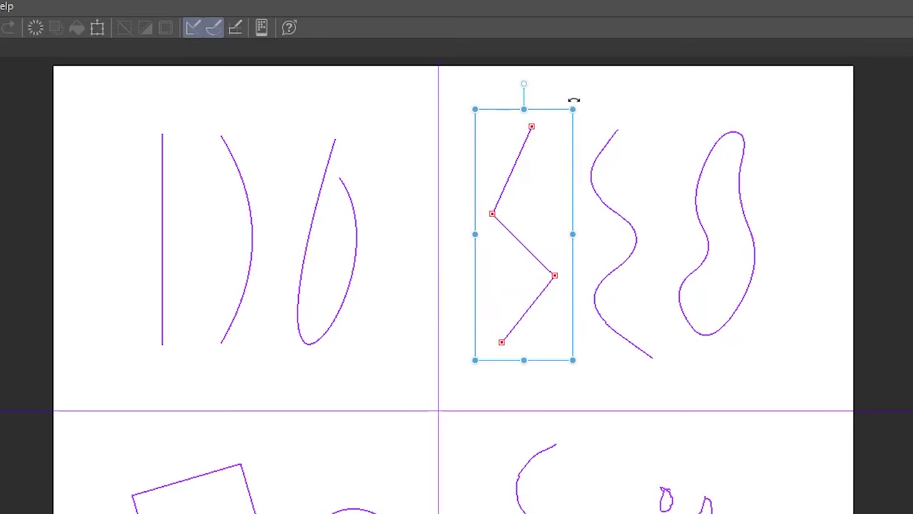
left_click_drag(573, 100, 568, 125)
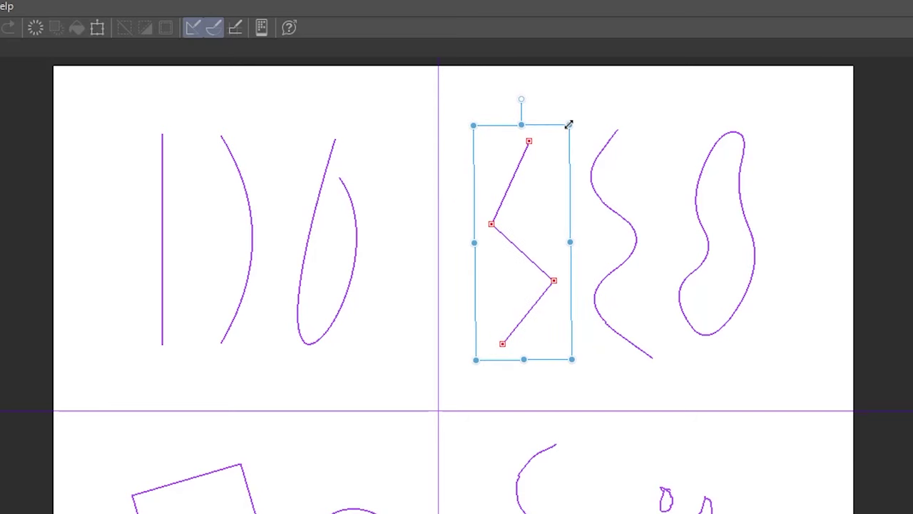
left_click_drag(490, 224, 498, 194)
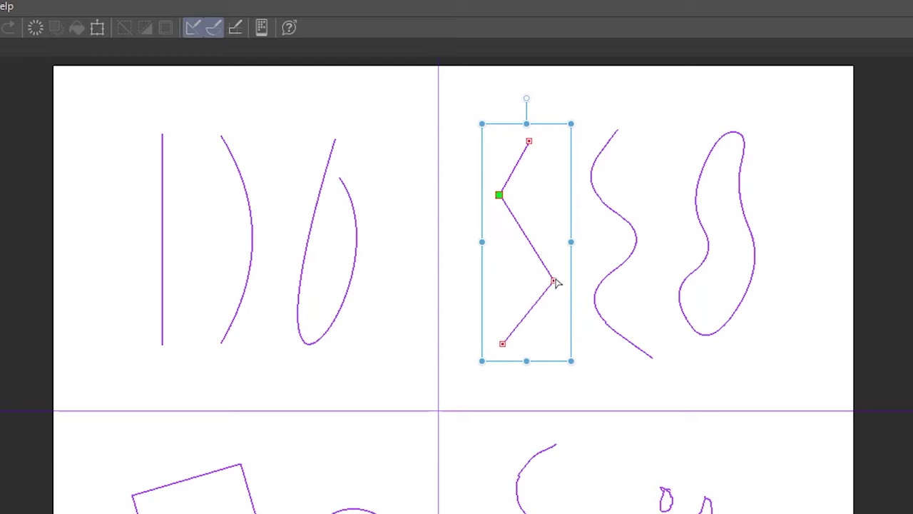
left_click_drag(556, 283, 566, 289)
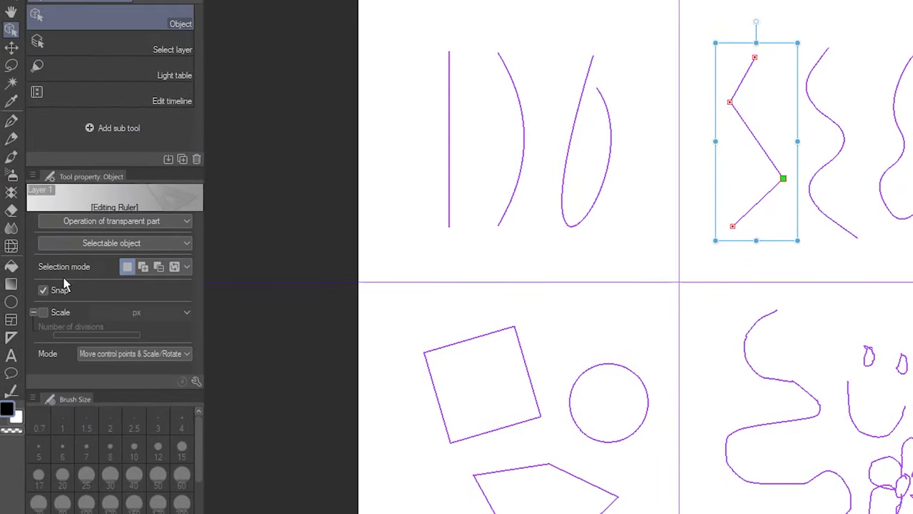
Turn off ruler snapping and draw a freehand G-pen stroke across the zigzag ruler
left_click(45, 291)
left_click(11, 121)
mouse_move(759, 102)
left_mouse_down()
mouse_move(741, 131)
mouse_move(780, 192)
mouse_move(746, 214)
left_mouse_up()
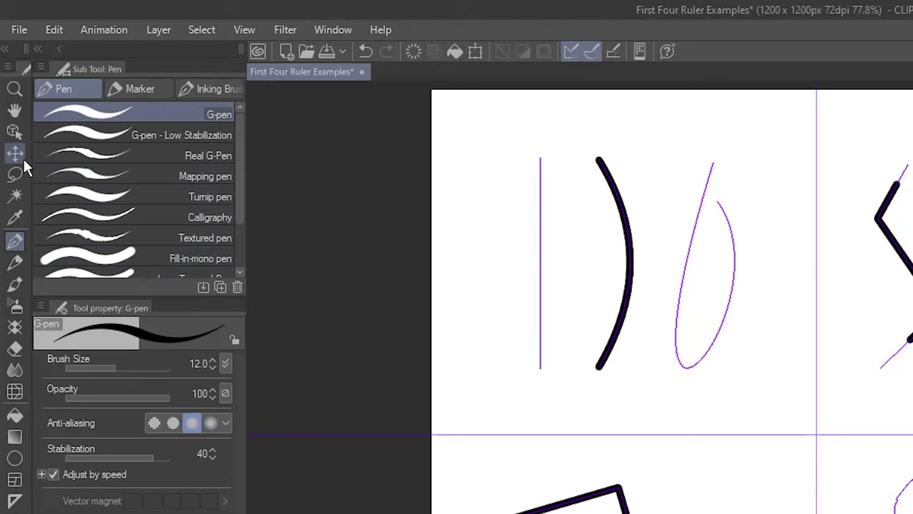
Test-move Layer 1 and undo, then unlink its rulers and move the strokes alone
left_click(23, 163)
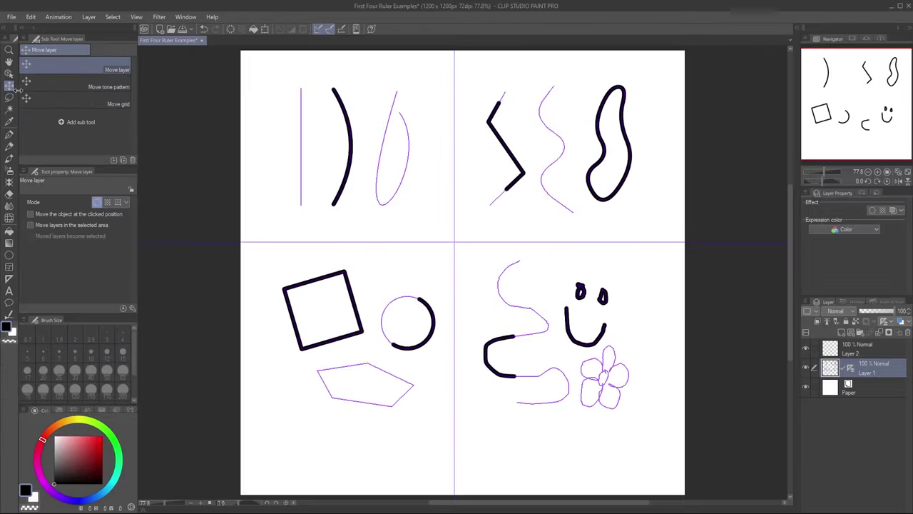
mouse_move(432, 226)
left_mouse_down()
mouse_move(464, 231)
mouse_move(442, 267)
mouse_move(425, 240)
left_mouse_up()
key("ctrl+z")
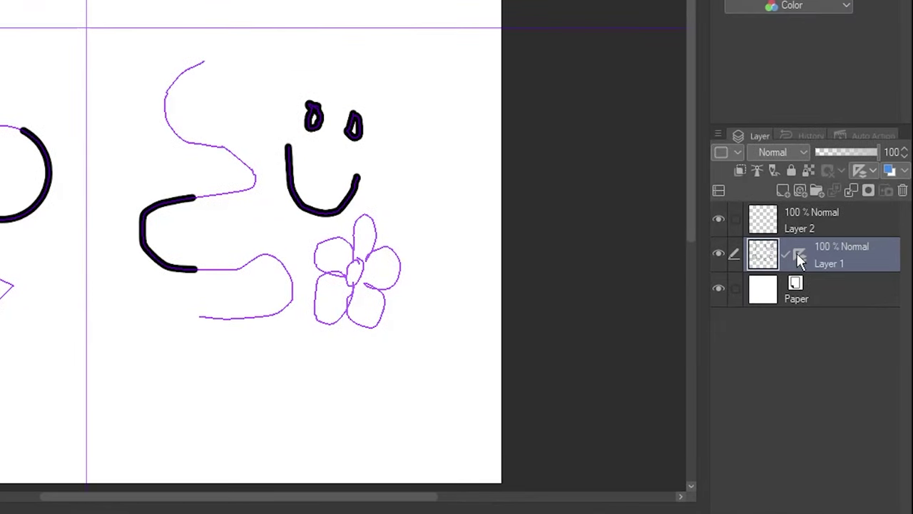
left_click(796, 253)
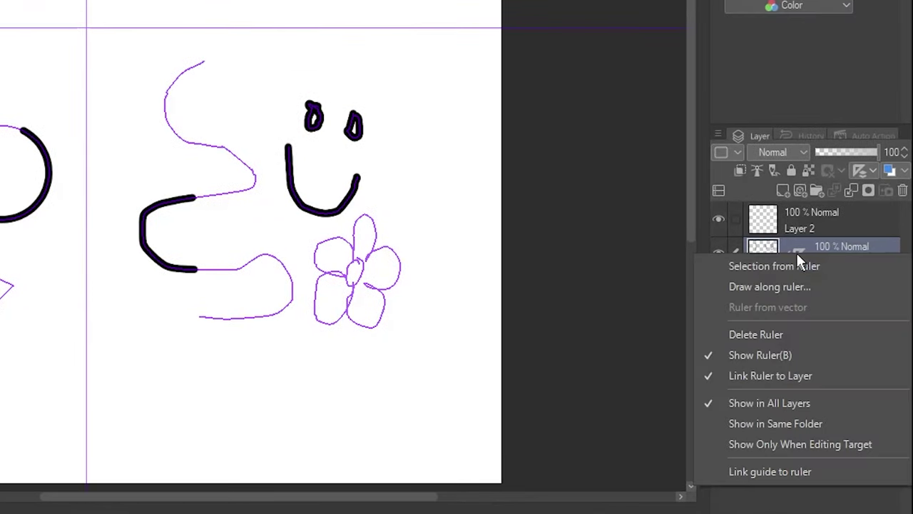
left_click(838, 375)
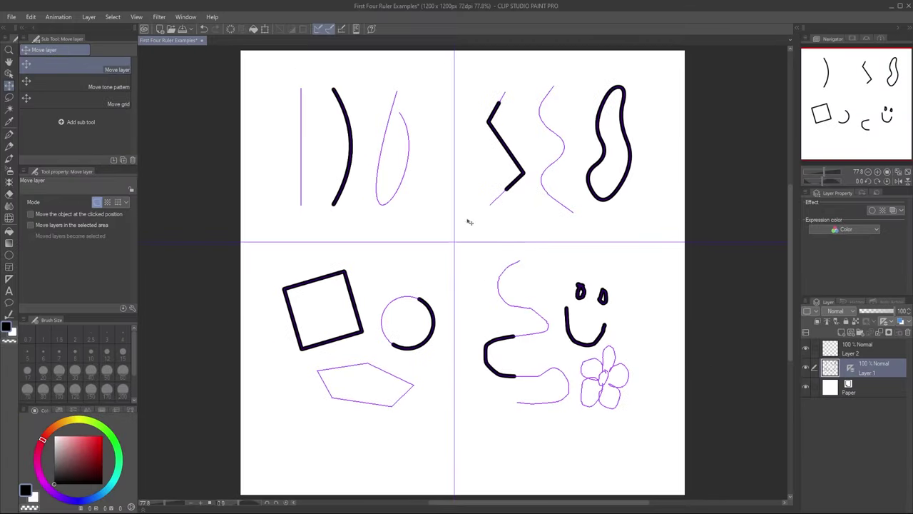
mouse_move(486, 227)
left_mouse_down()
mouse_move(432, 235)
mouse_move(456, 248)
left_mouse_up()
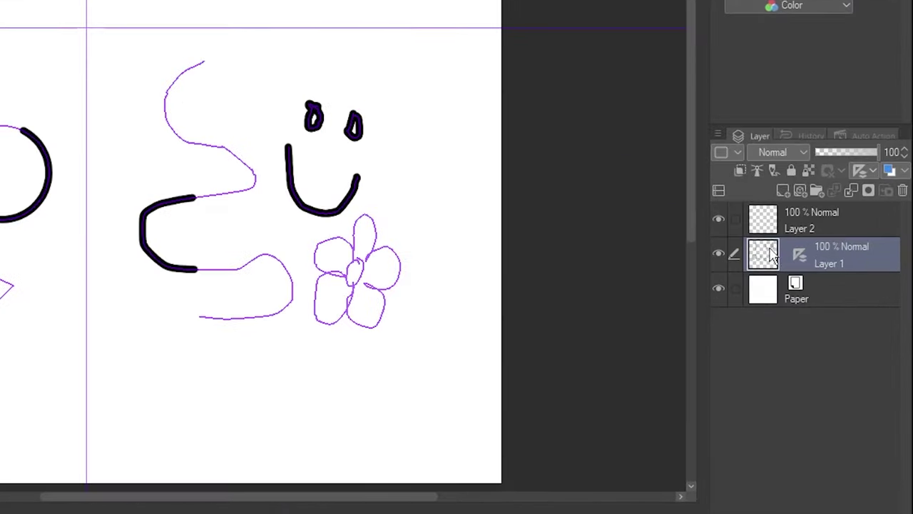
Enable Link guide to ruler, relink rulers to Layer 1, and test moving them together
right_click(849, 369)
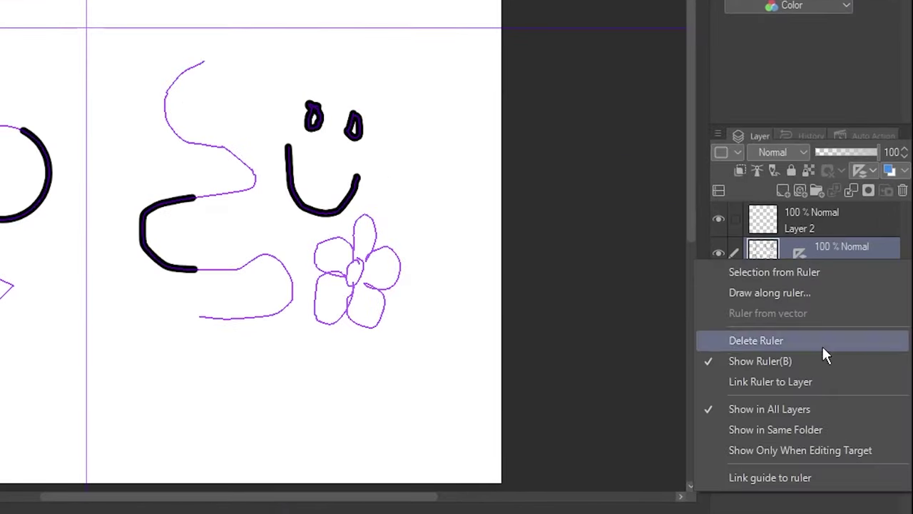
left_click(860, 478)
right_click(799, 256)
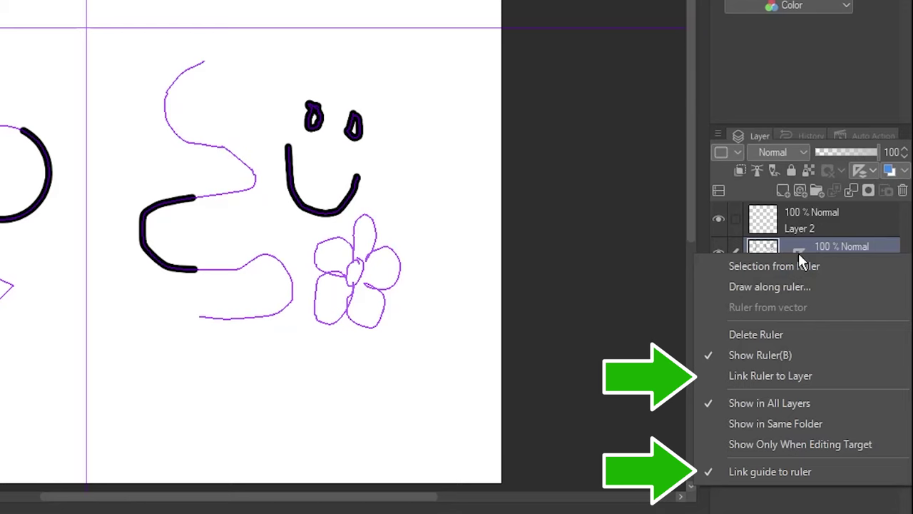
left_click(840, 376)
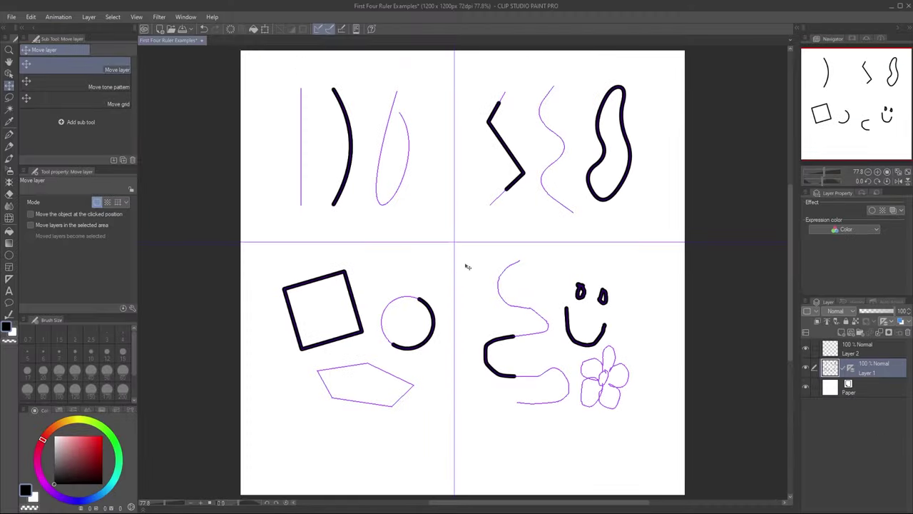
mouse_move(467, 266)
left_mouse_down()
mouse_move(422, 310)
mouse_move(442, 242)
mouse_move(428, 302)
mouse_move(468, 268)
left_mouse_up()
With the Object tool (O), select the top-left curved ruler and delete it
key("o")
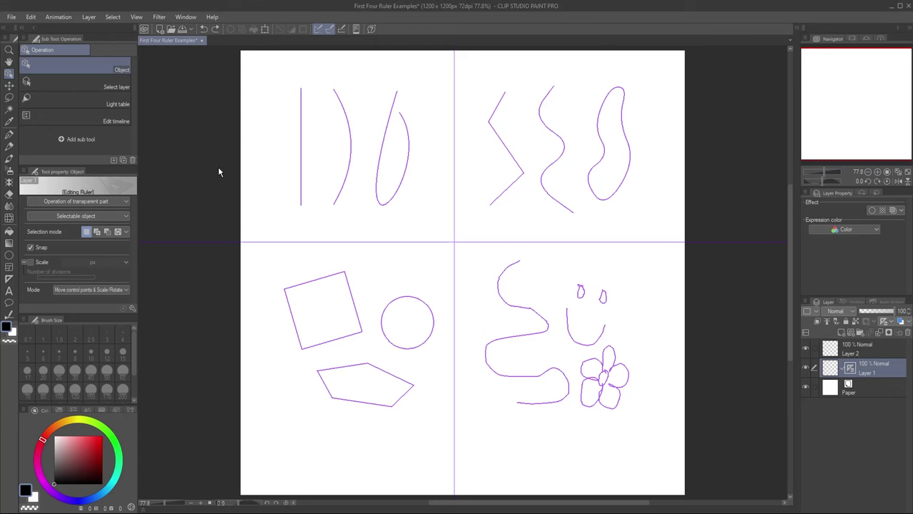
left_click(379, 179)
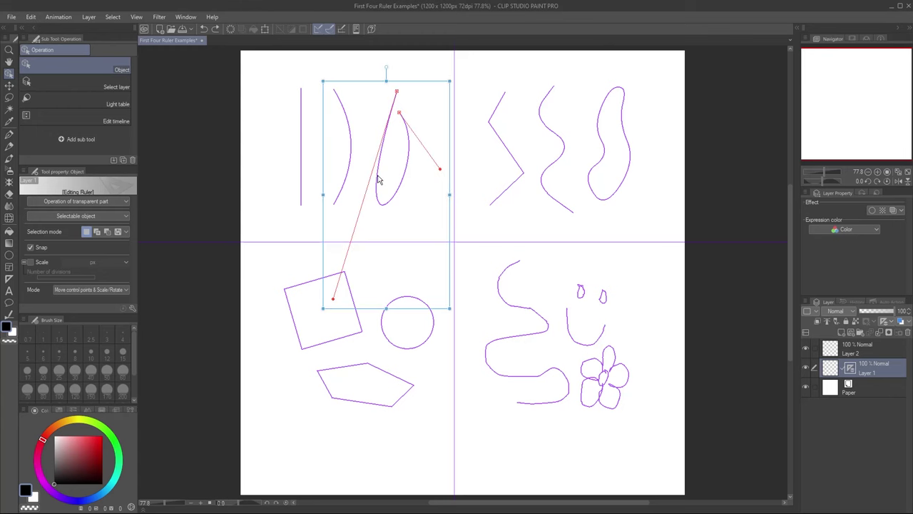
key("Delete")
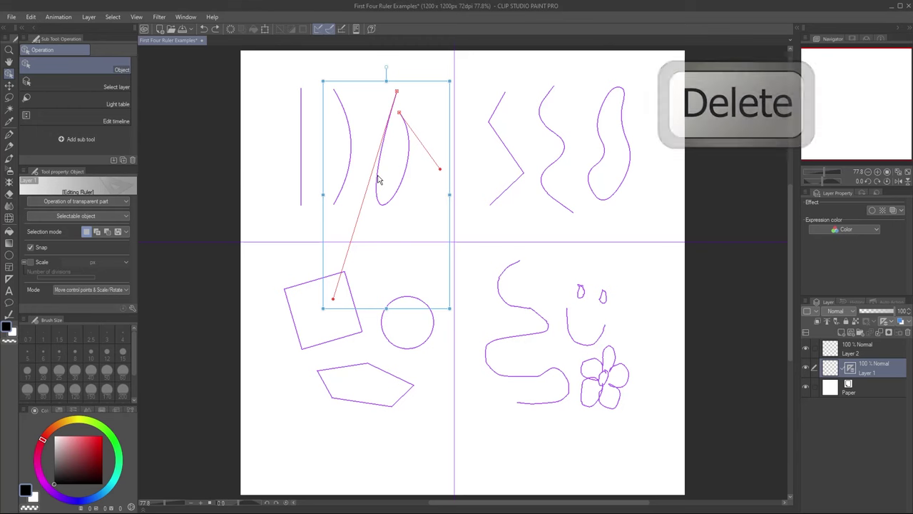
key("Delete")
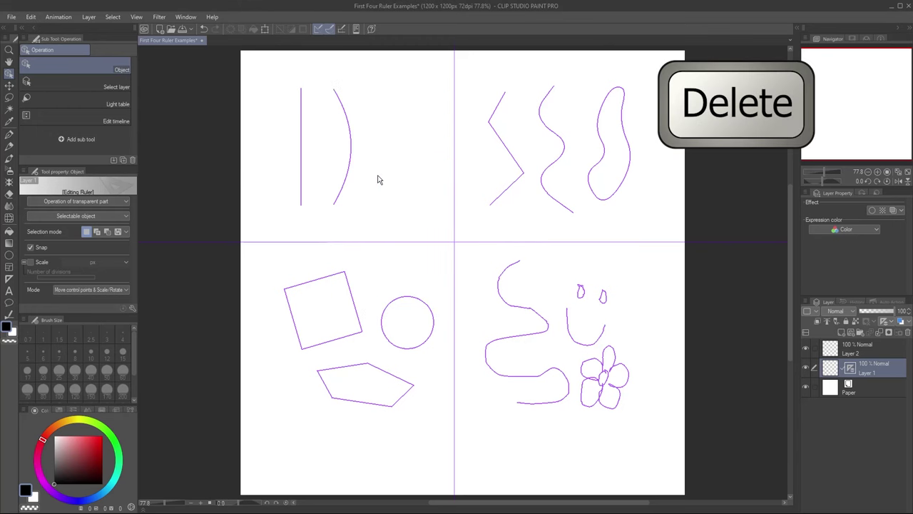
Delete the S-shaped ruler, then remove all remaining rulers with Delete Ruler
left_click(503, 274)
right_click(841, 367)
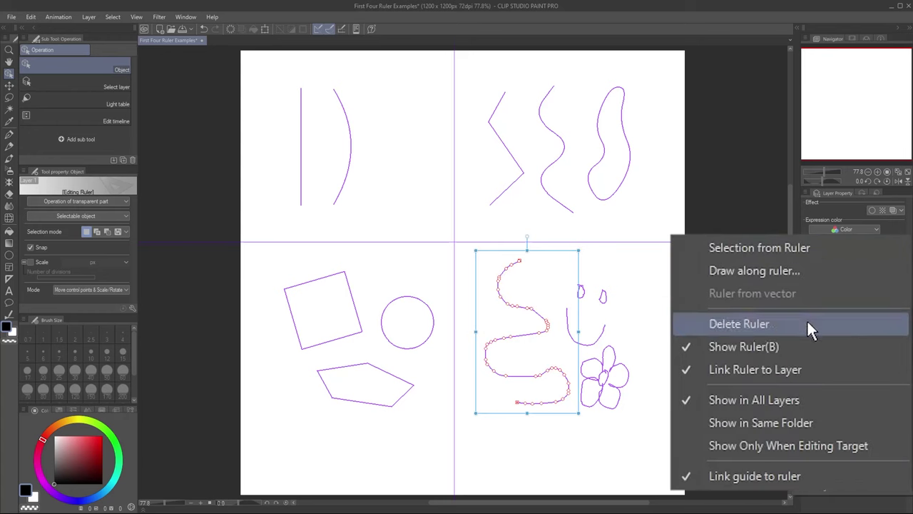
left_click(809, 324)
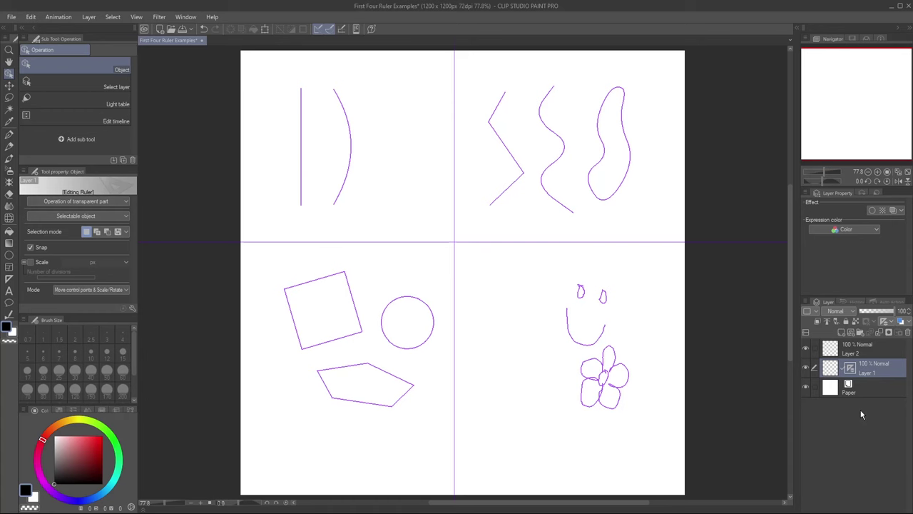
right_click(850, 370)
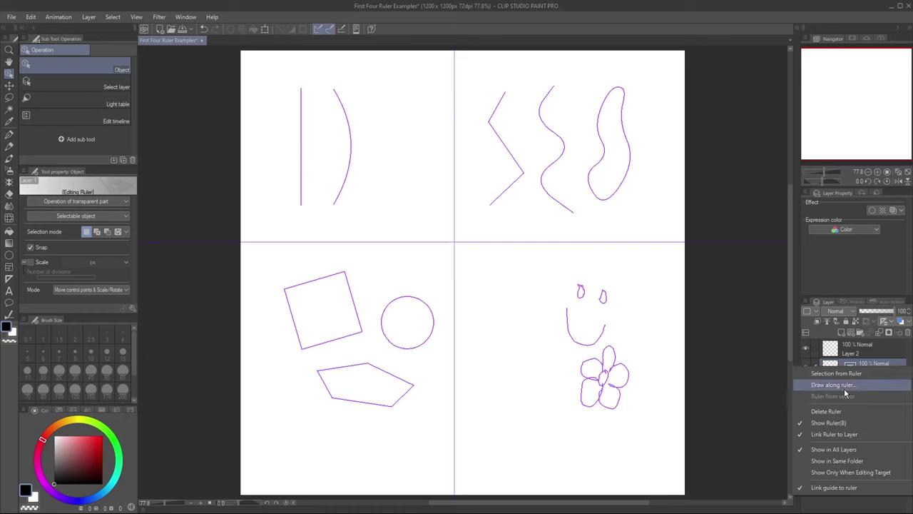
left_click(838, 413)
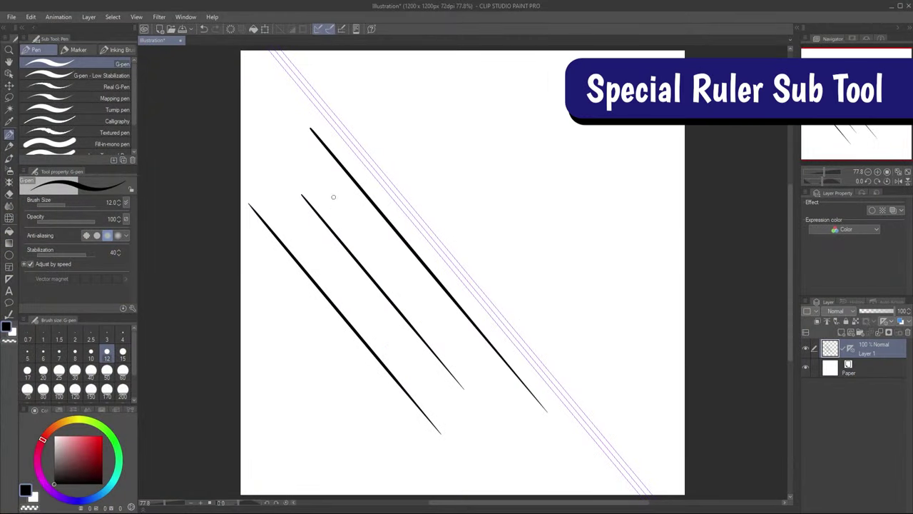
Draw four G-pen lines parallel to the special parallel-line ruler
left_click_drag(391, 168, 570, 381)
left_click_drag(425, 93, 642, 352)
left_click_drag(436, 171, 454, 192)
left_click_drag(453, 192, 619, 390)
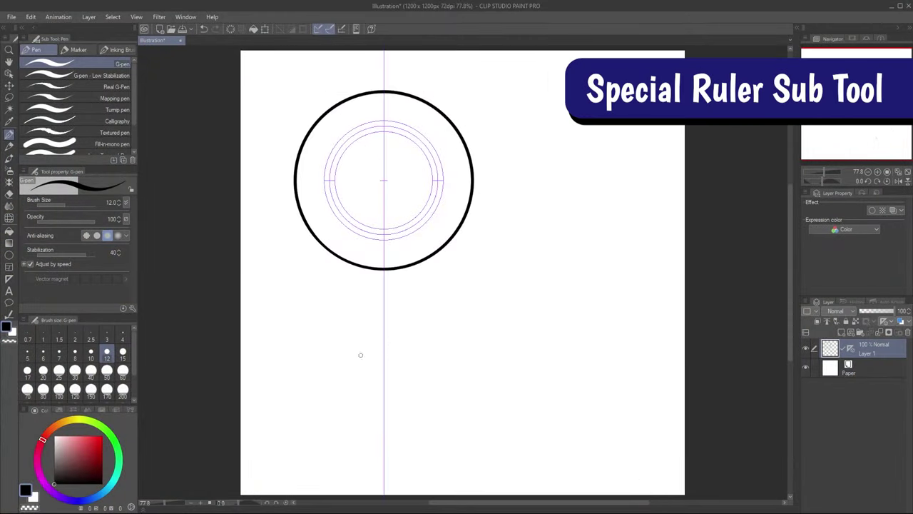
Draw concentric circles around the existing one, then radial lines toward the focus point
mouse_move(360, 355)
left_mouse_down()
mouse_move(493, 341)
mouse_move(521, 430)
mouse_move(571, 457)
left_mouse_up()
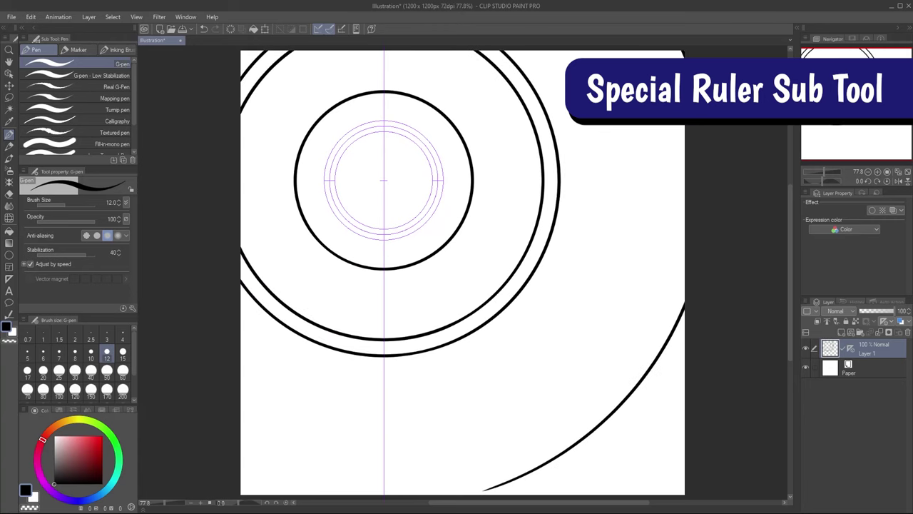
left_click_drag(645, 153, 243, 400)
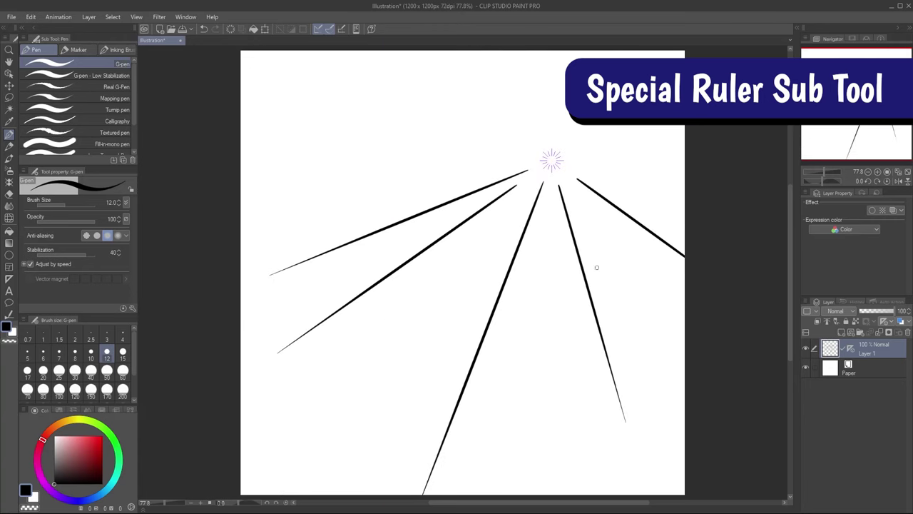
left_click_drag(251, 181, 522, 162)
left_click_drag(310, 55, 519, 147)
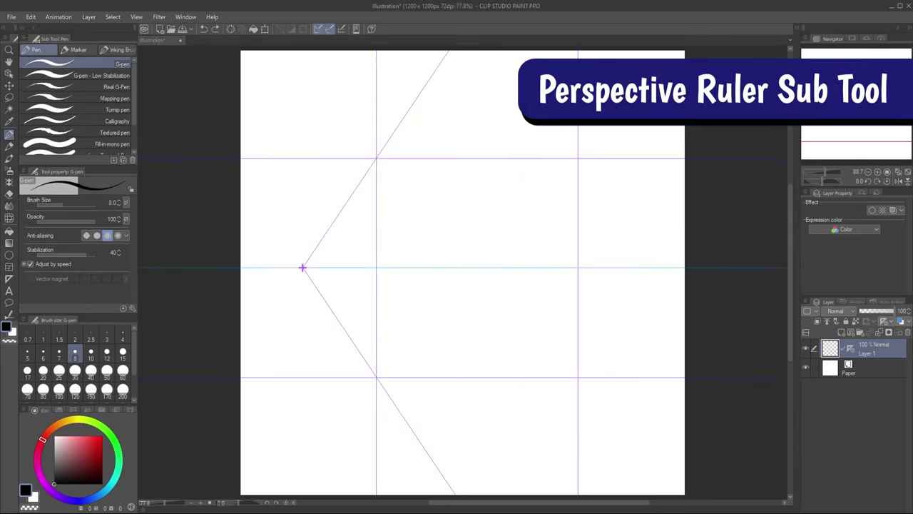
At brush size 12, ink box edges along the one-point perspective guides
left_click(106, 351)
mouse_move(376, 158)
left_mouse_down()
mouse_move(577, 158)
mouse_move(578, 376)
left_mouse_up()
left_click_drag(578, 376, 375, 376)
left_click_drag(376, 377, 350, 339)
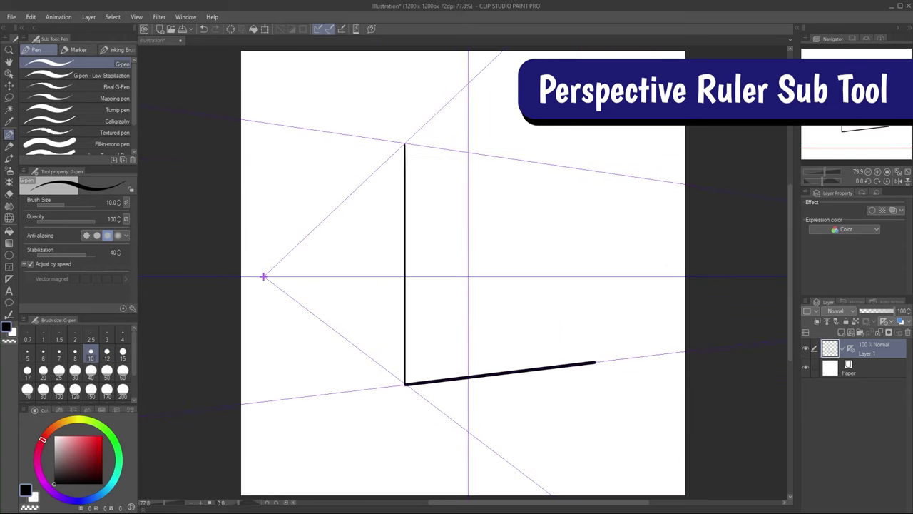
Ink the edges of a tilted box following the two-point perspective guides
left_click_drag(595, 362, 595, 172)
left_click_drag(595, 172, 404, 144)
left_click_drag(405, 144, 340, 205)
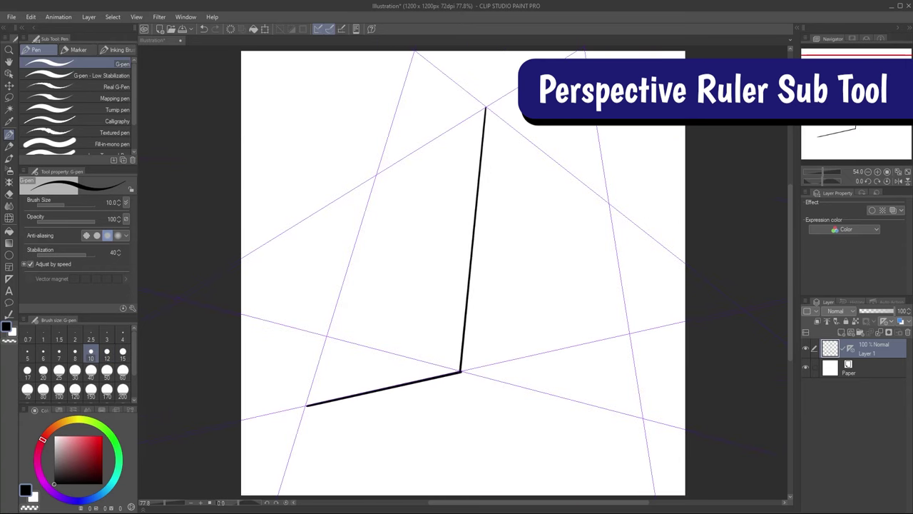
At brush size 15, draw a cube's edges in three-point perspective
left_click_drag(461, 371, 642, 420)
left_click(122, 351)
mouse_move(304, 406)
left_mouse_down()
mouse_move(505, 435)
mouse_move(642, 419)
left_mouse_up()
mouse_move(642, 420)
left_mouse_down()
mouse_move(608, 204)
mouse_move(485, 108)
left_mouse_up()
left_click_drag(485, 108, 373, 177)
left_click_drag(373, 177, 303, 407)
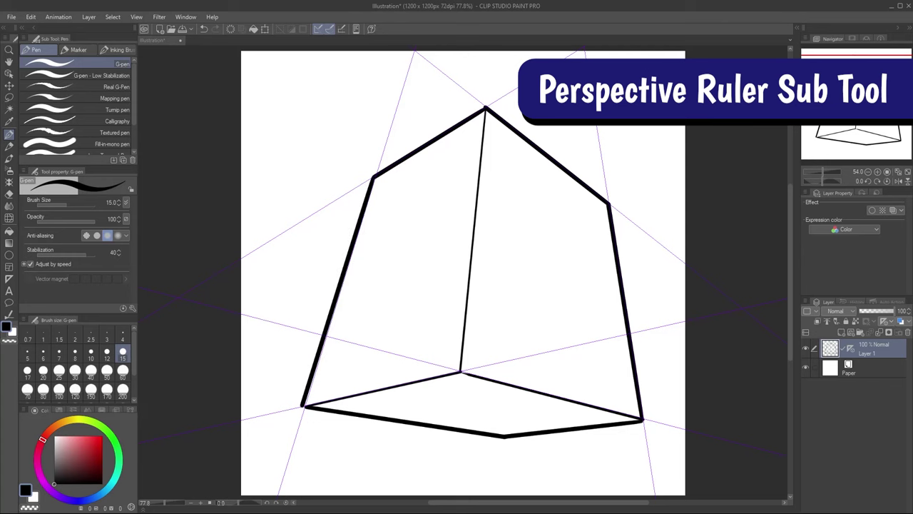
Draw a box with bowed edges along the curvilinear perspective guides
mouse_move(388, 132)
left_mouse_down()
mouse_move(387, 407)
mouse_move(596, 166)
left_mouse_up()
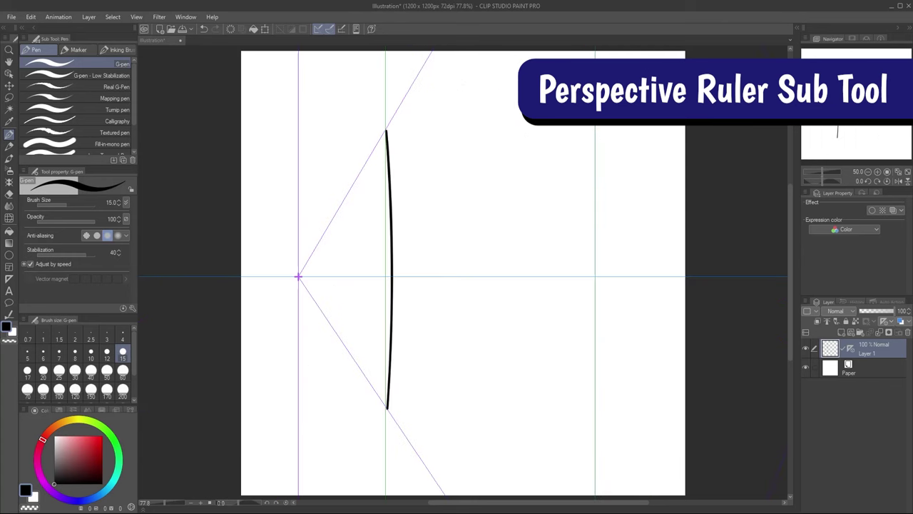
left_click_drag(387, 407, 598, 375)
left_click_drag(596, 165, 599, 374)
left_click_drag(386, 132, 339, 207)
left_click_drag(340, 207, 340, 338)
left_click_drag(340, 338, 385, 408)
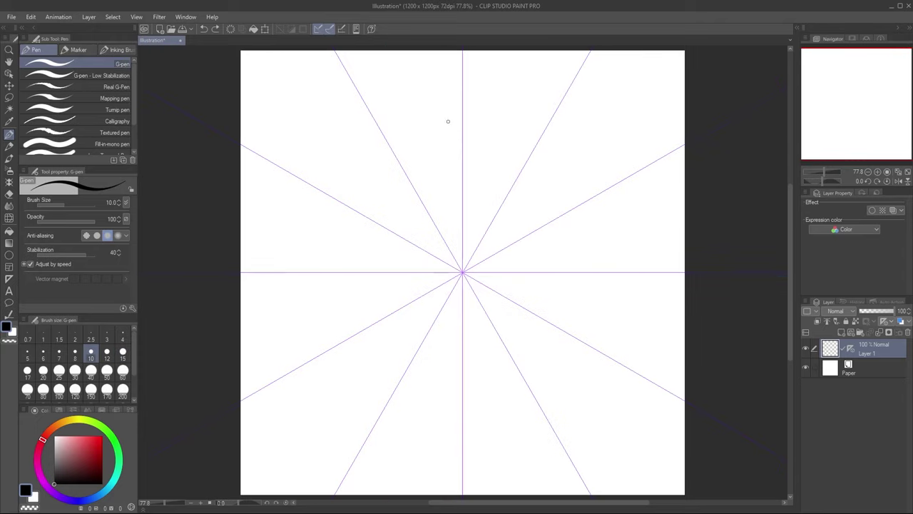
Draw spirals, inner spiral rings and outer petal strokes mirrored across 12 symmetry lines
mouse_move(446, 121)
left_mouse_down()
mouse_move(444, 174)
mouse_move(430, 153)
left_mouse_up()
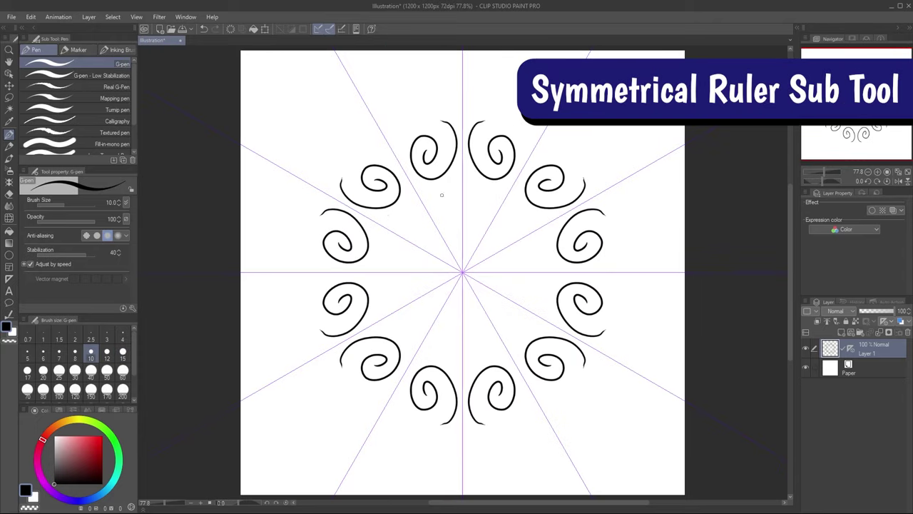
mouse_move(441, 195)
left_mouse_down()
mouse_move(436, 208)
mouse_move(447, 207)
mouse_move(453, 244)
left_mouse_up()
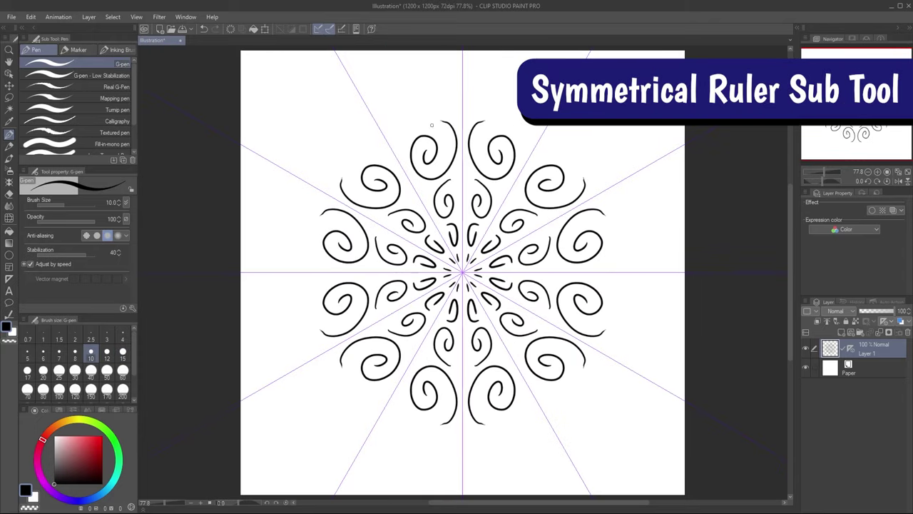
mouse_move(432, 124)
left_mouse_down()
mouse_move(398, 123)
mouse_move(419, 121)
mouse_move(435, 80)
mouse_move(458, 103)
left_mouse_up()
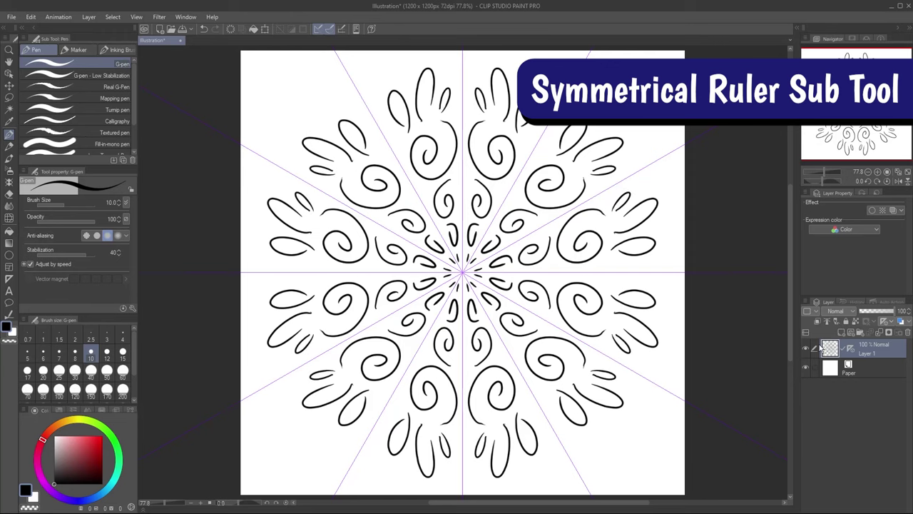